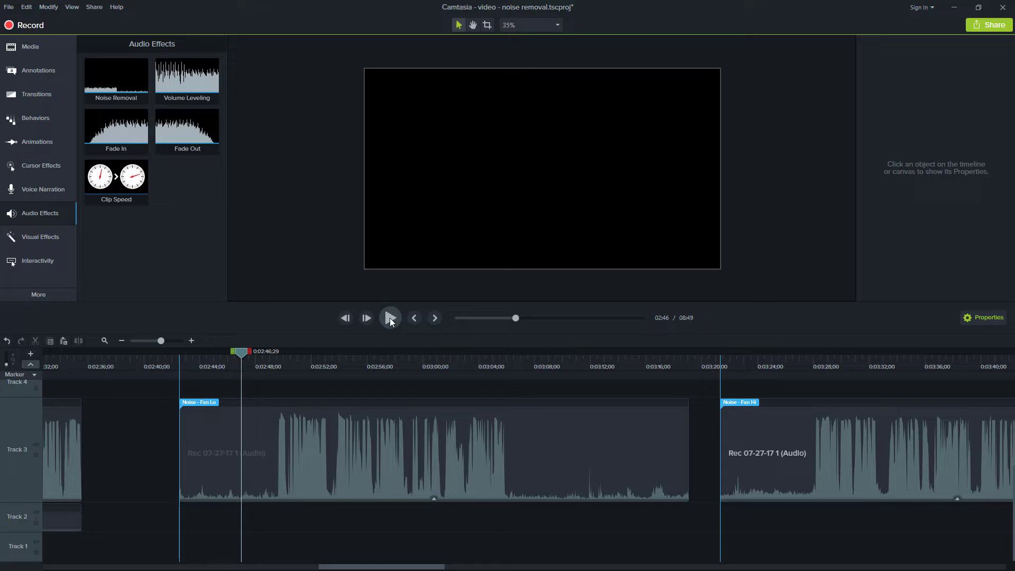
# Step: Drop the Noise Removal effect from Audio Effects onto the Noise - Fan Lo clip
pyautogui.click(433, 497)
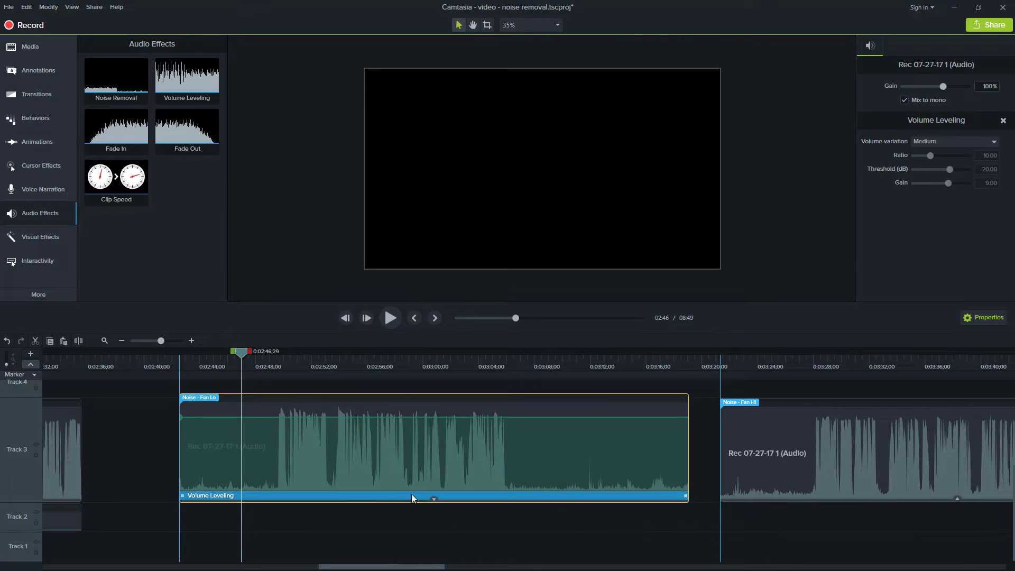
pyautogui.click(407, 359)
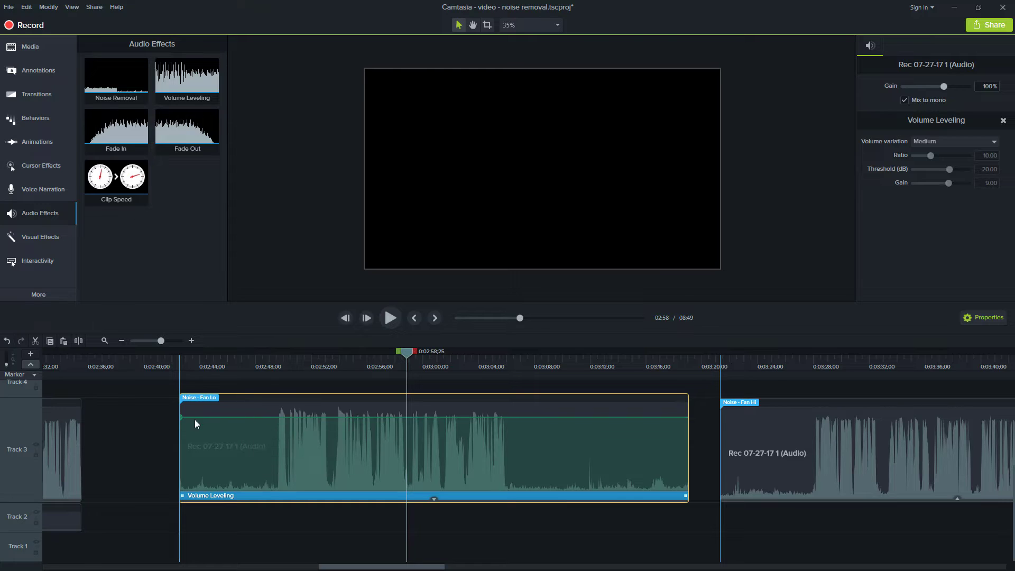
pyautogui.click(138, 424)
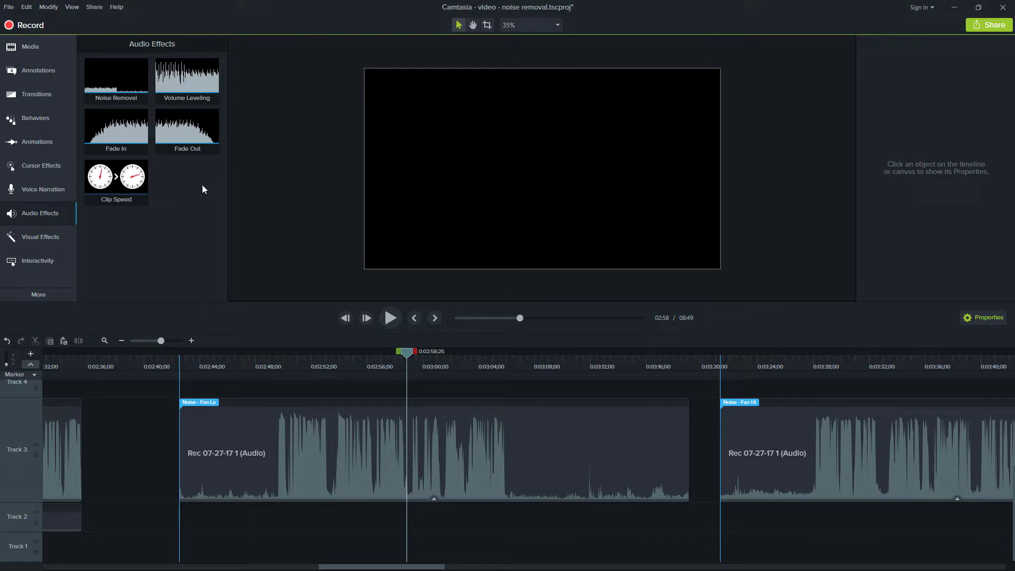
pyautogui.moveTo(123, 85); pyautogui.dragTo(319, 445)
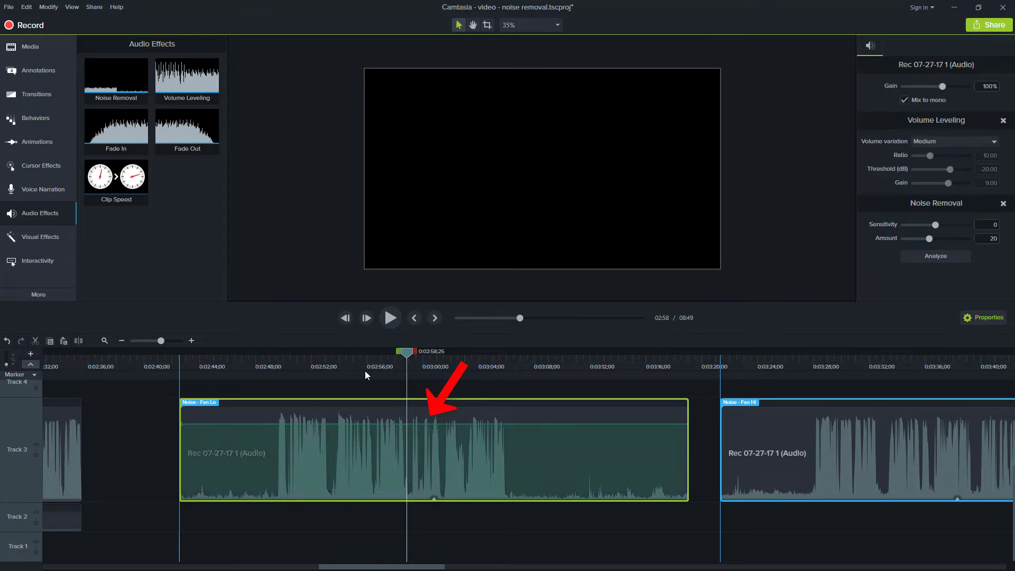
# Step: Play back the Fan Lo clip from about 0:02:49 to hear the noise removal
pyautogui.moveTo(408, 357); pyautogui.dragTo(188, 381)
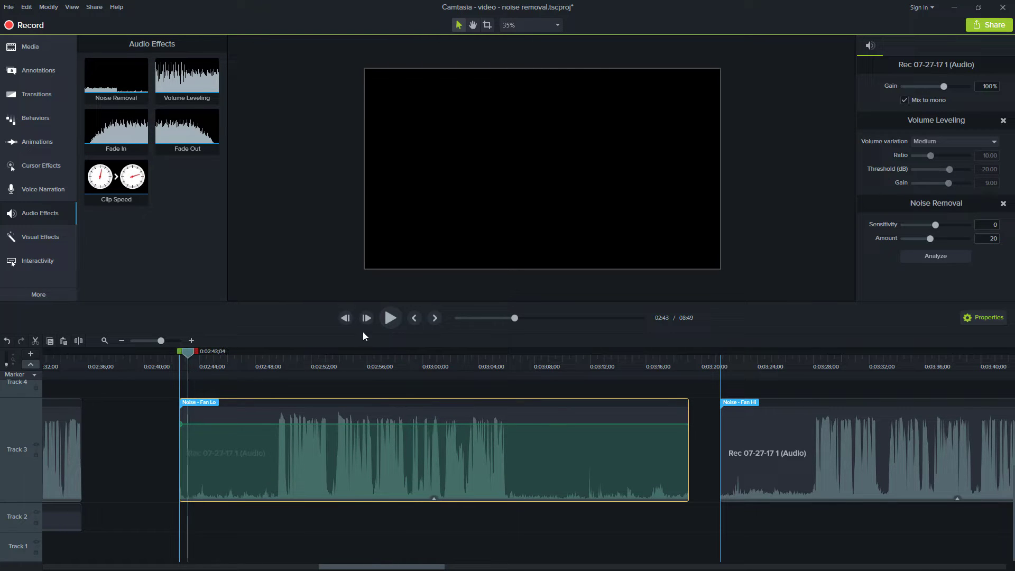
pyautogui.click(394, 316)
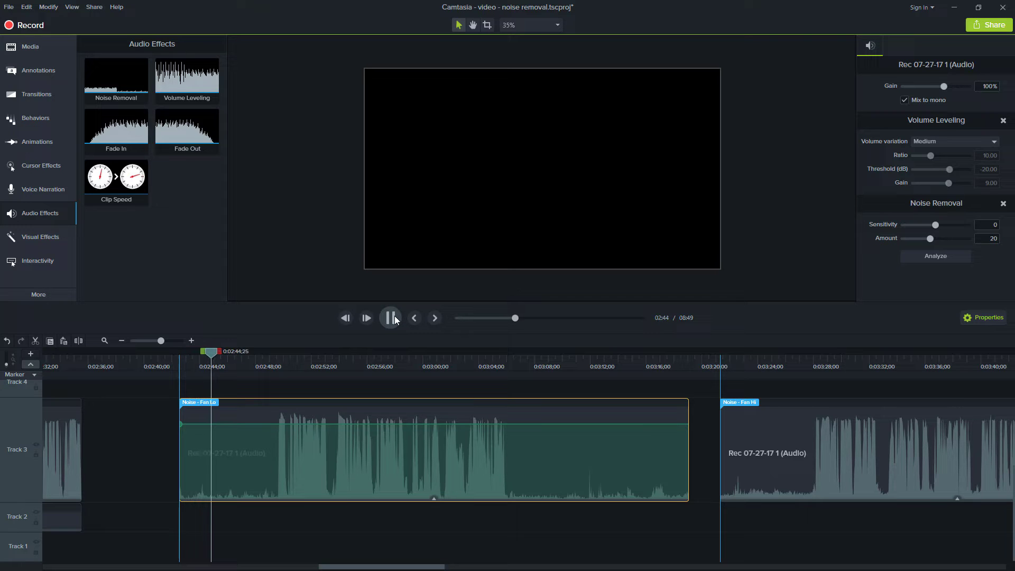
pyautogui.click(394, 317)
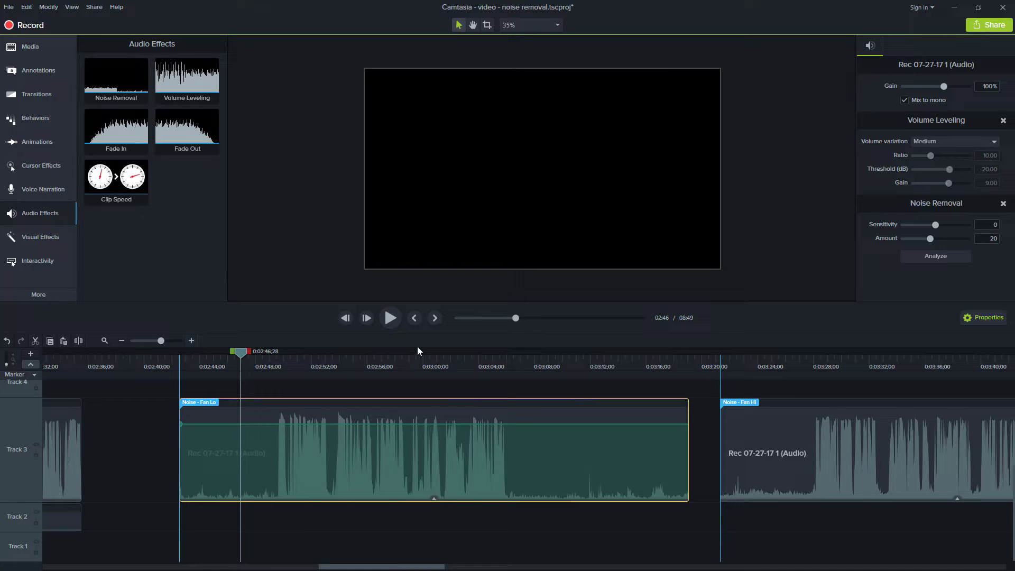
pyautogui.moveTo(243, 358); pyautogui.dragTo(280, 354)
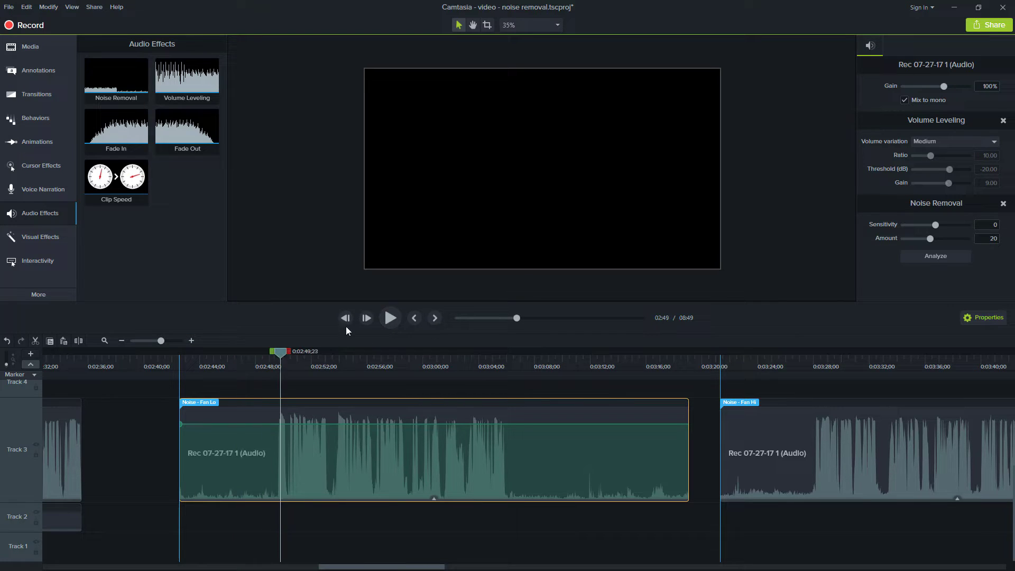
pyautogui.click(391, 318)
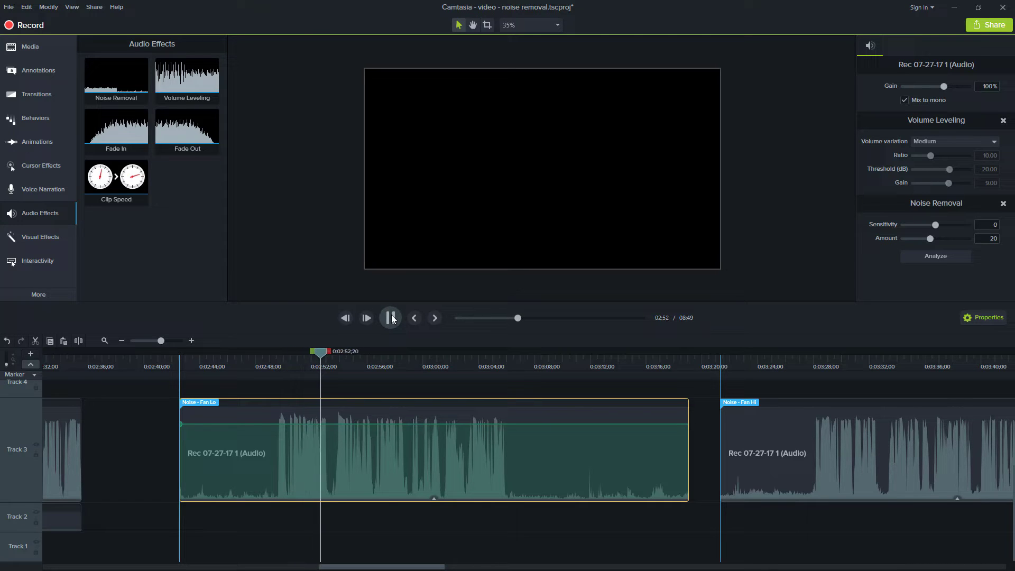
pyautogui.click(391, 317)
pyautogui.moveTo(326, 356); pyautogui.dragTo(200, 357)
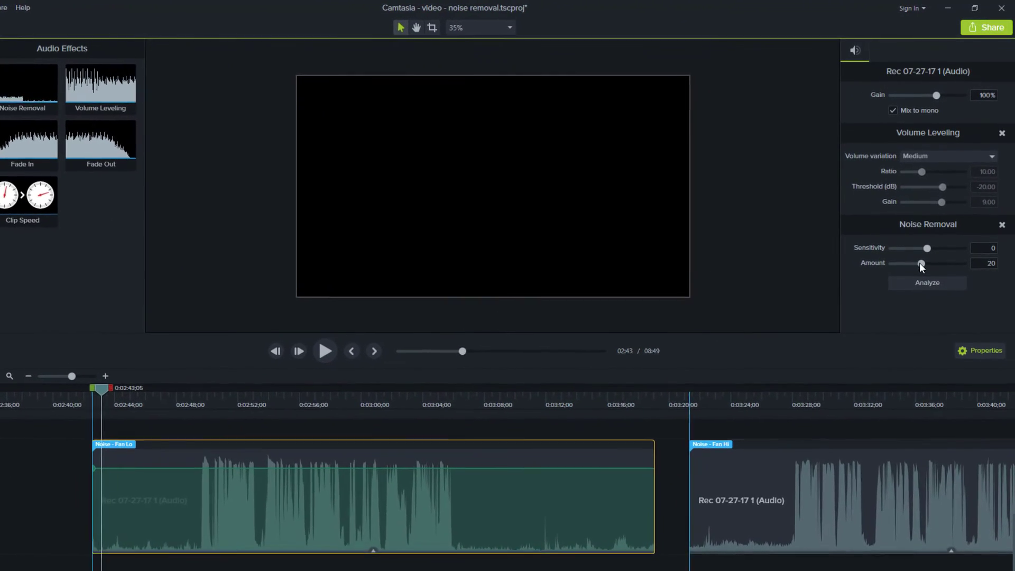
pyautogui.moveTo(920, 265); pyautogui.dragTo(962, 265)
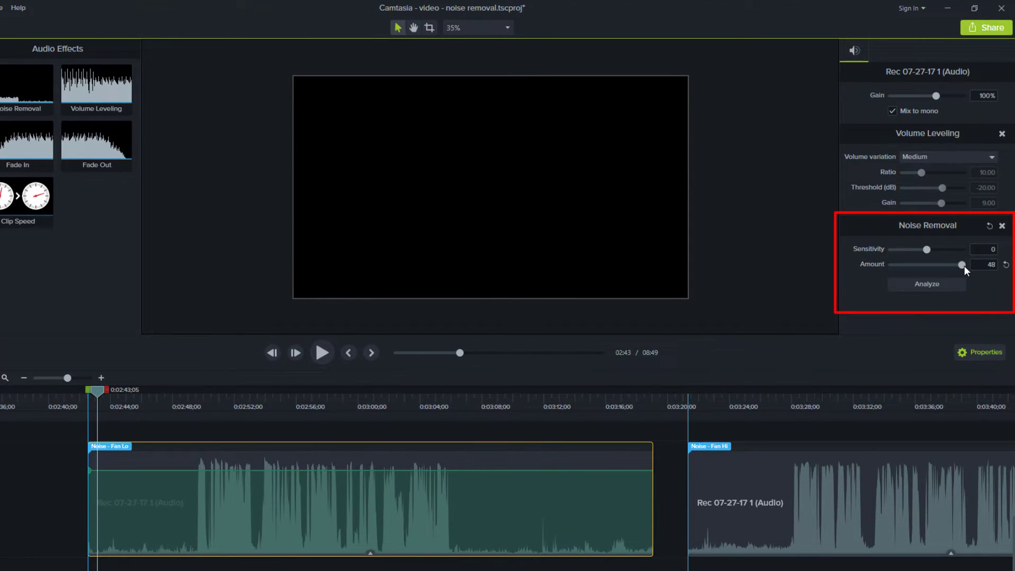
pyautogui.moveTo(97, 386); pyautogui.dragTo(111, 391)
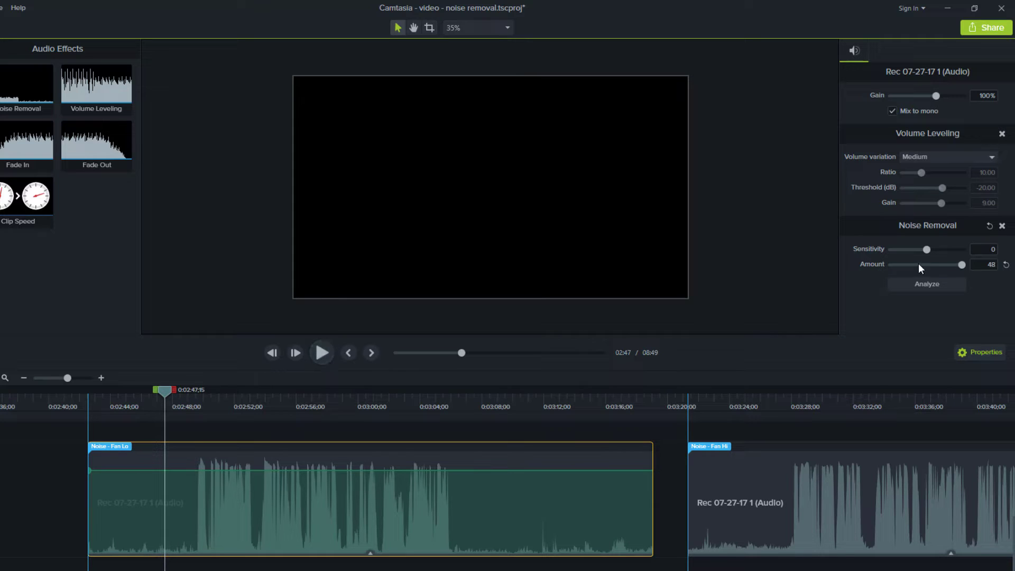
pyautogui.click(1005, 265)
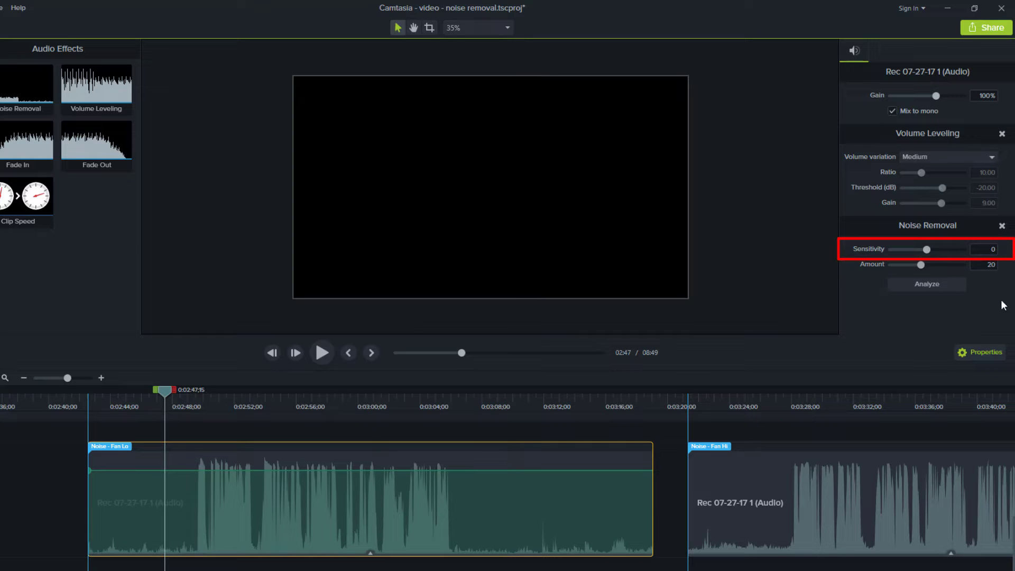
pyautogui.click(992, 249)
pyautogui.press('Return')
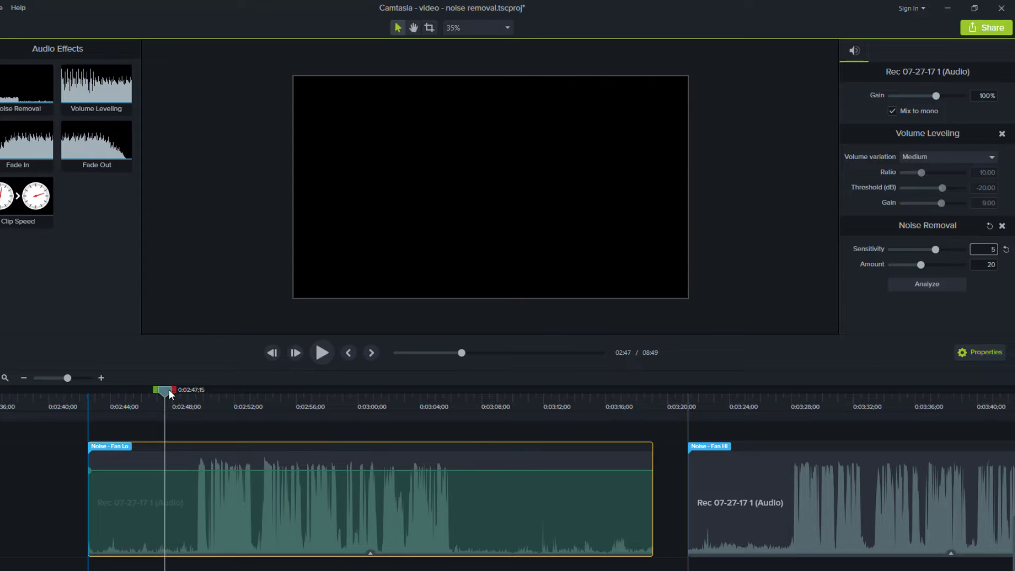
pyautogui.moveTo(169, 389); pyautogui.dragTo(110, 400)
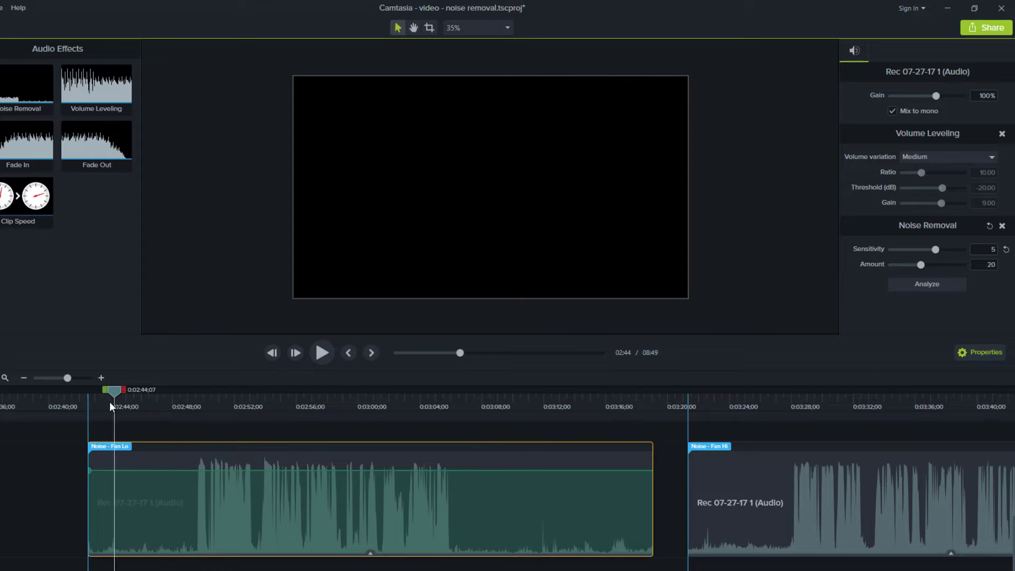
pyautogui.click(320, 352)
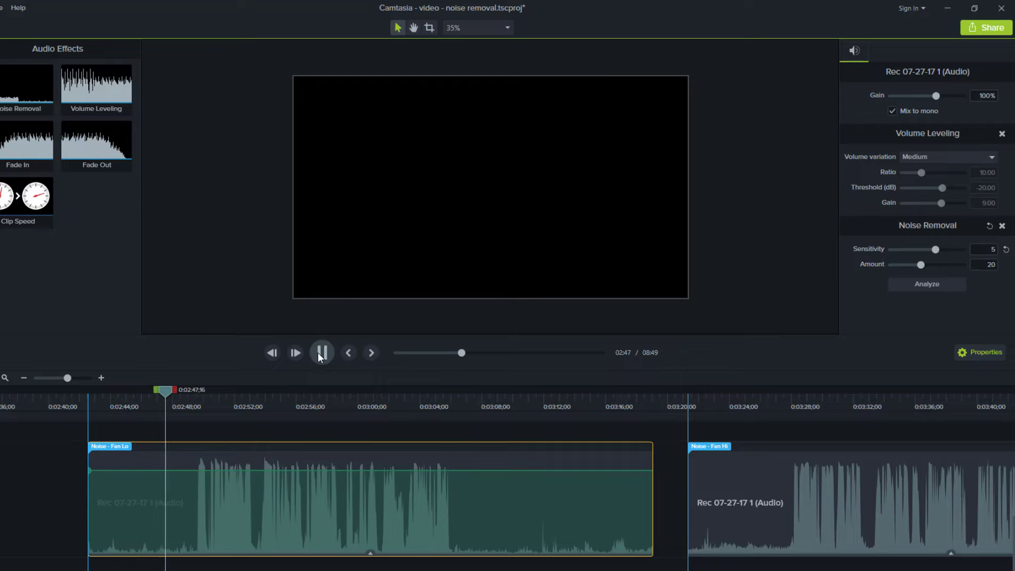
pyautogui.click(318, 352)
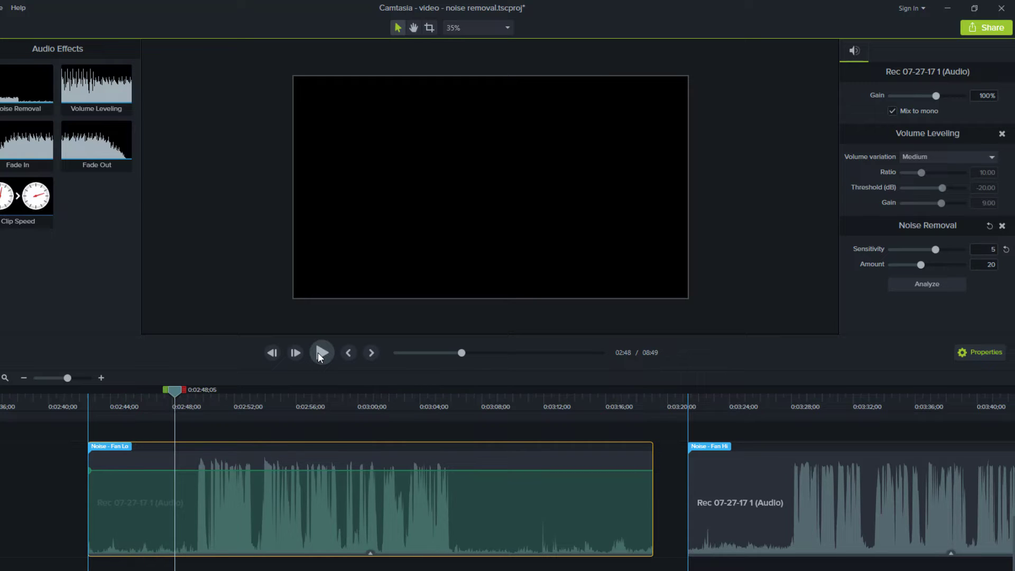
pyautogui.moveTo(173, 391); pyautogui.dragTo(192, 389)
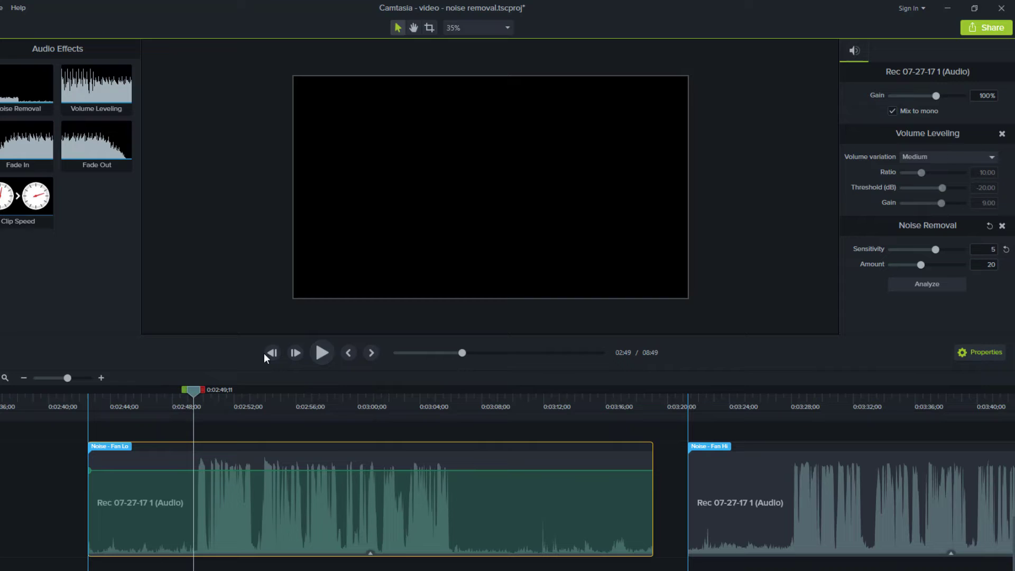
pyautogui.click(320, 351)
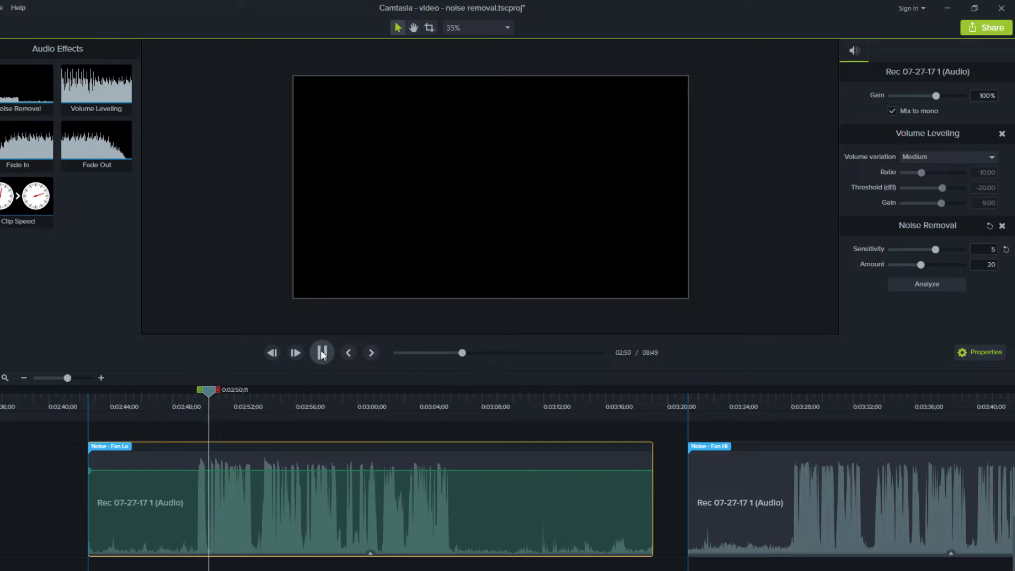
pyautogui.click(320, 350)
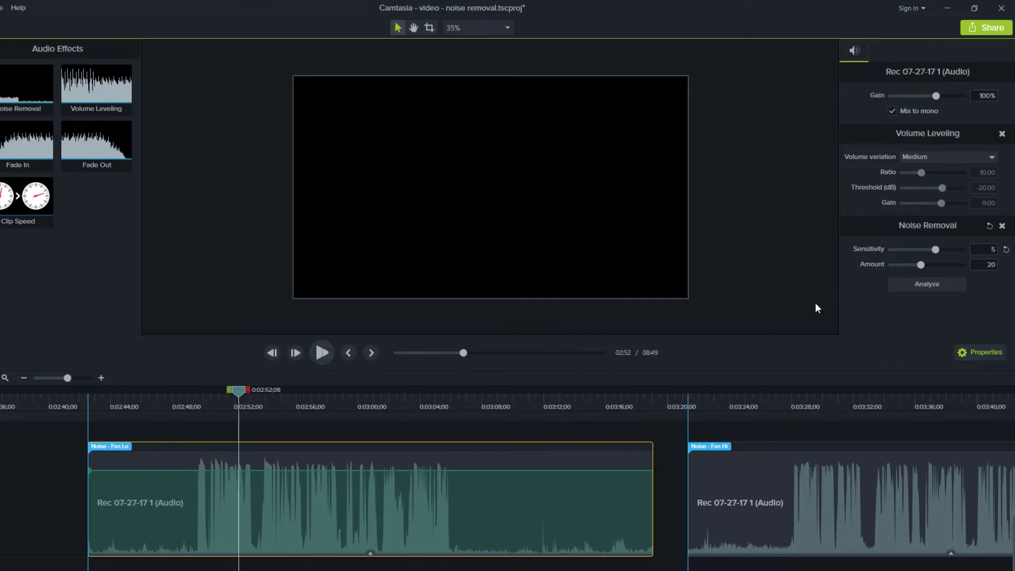
pyautogui.click(988, 249)
pyautogui.write('10')
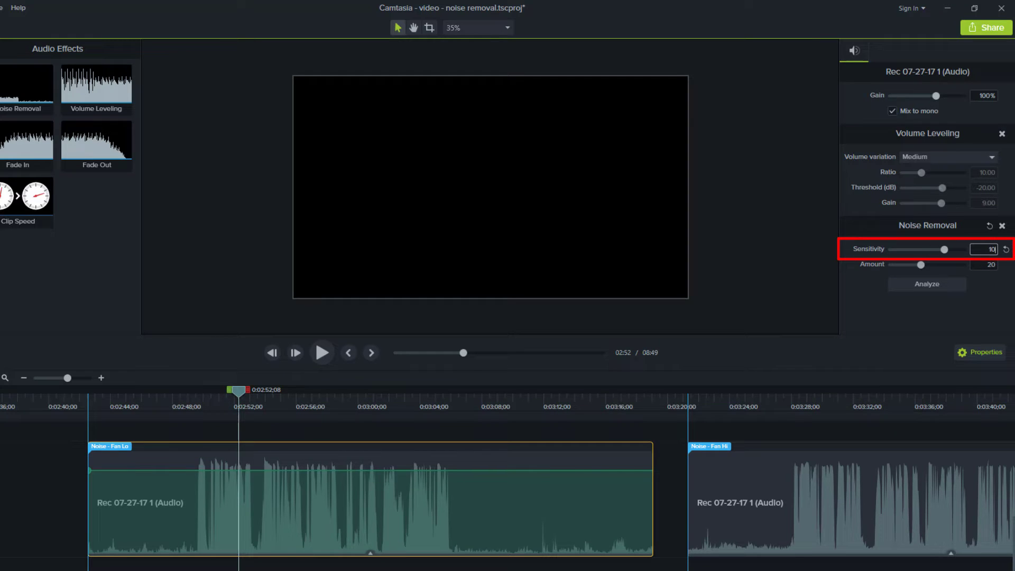
pyautogui.moveTo(235, 391); pyautogui.dragTo(96, 396)
pyautogui.click(320, 353)
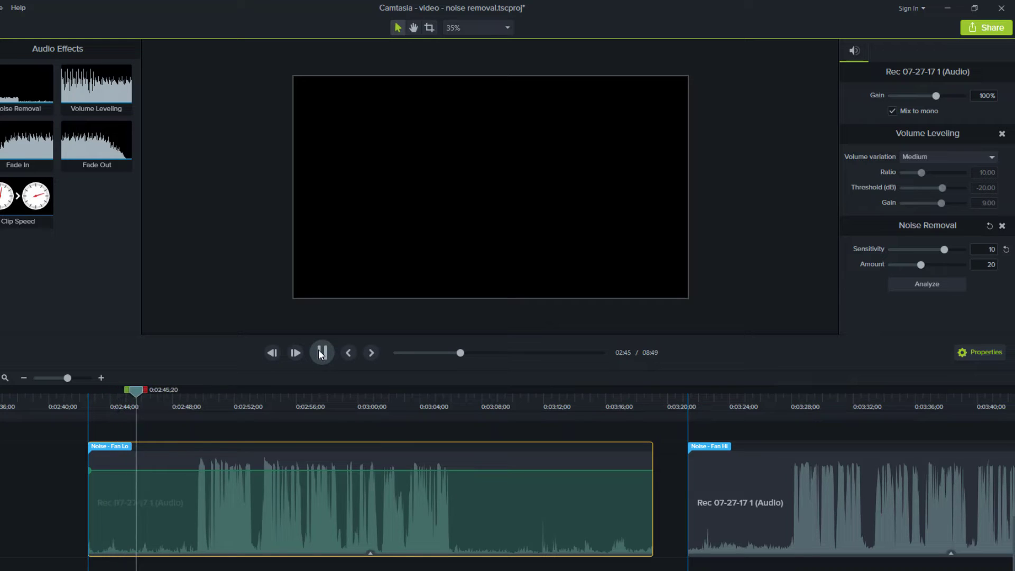
pyautogui.click(321, 353)
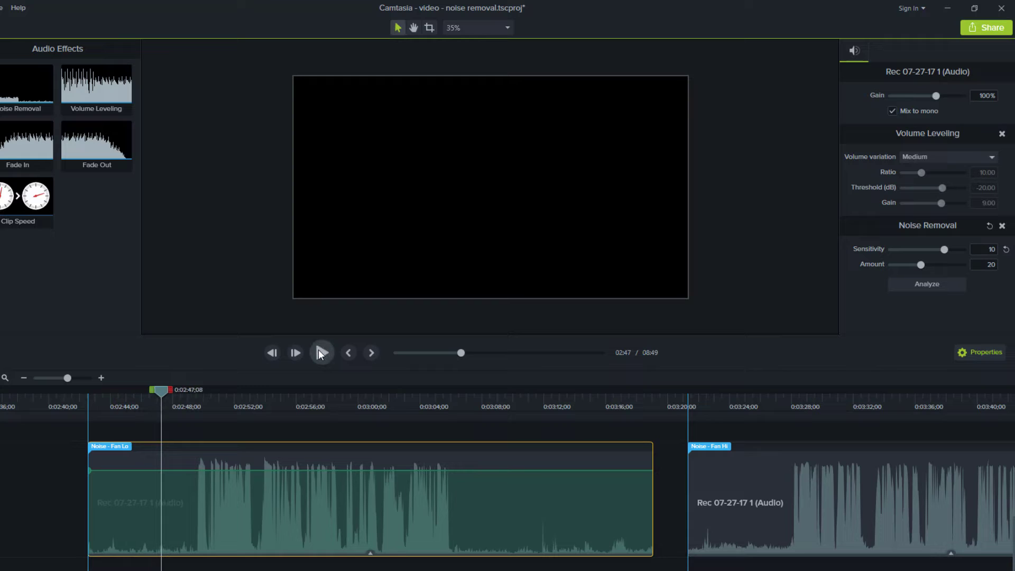
pyautogui.moveTo(158, 391); pyautogui.dragTo(195, 392)
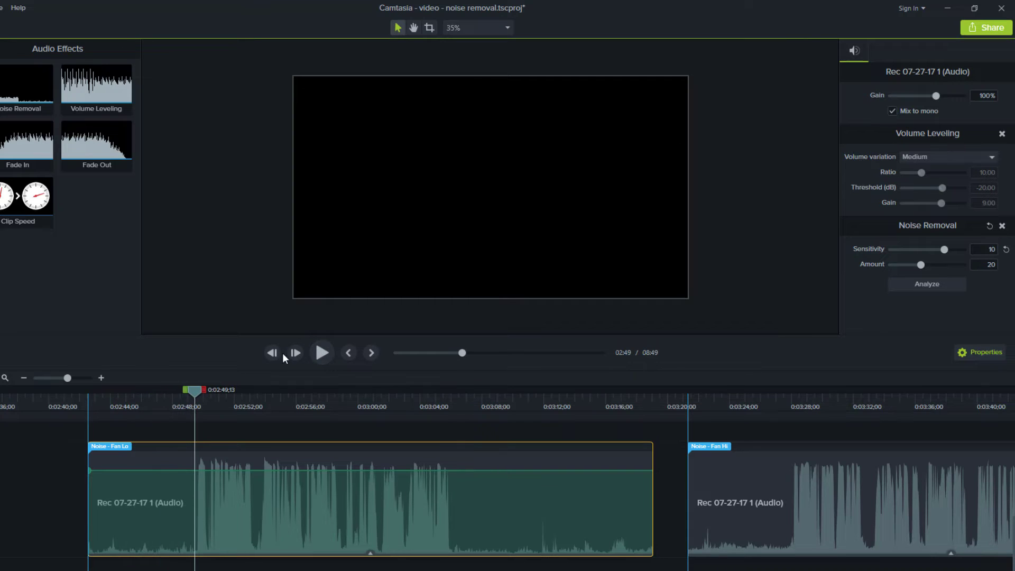
pyautogui.click(321, 353)
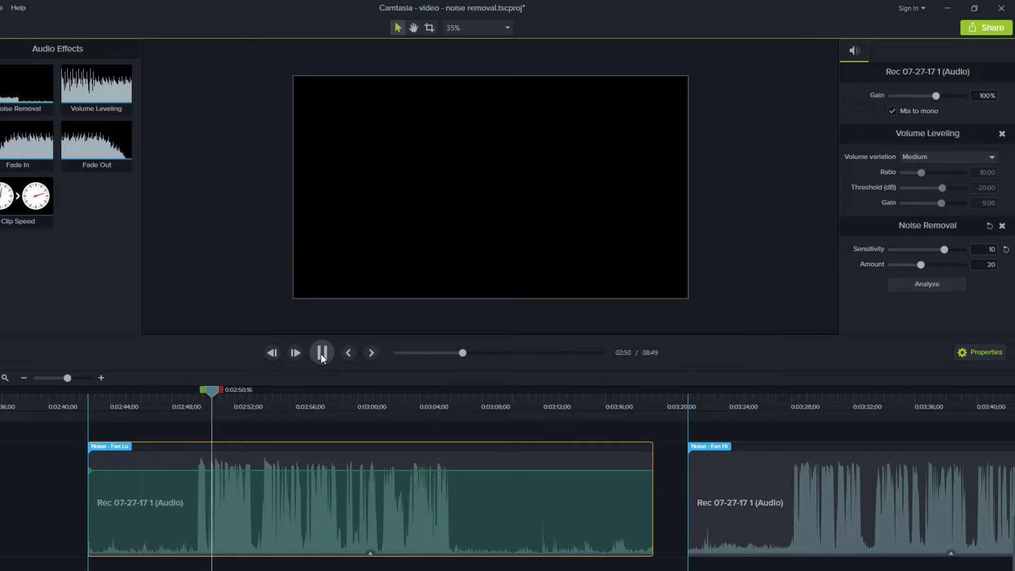
pyautogui.click(320, 353)
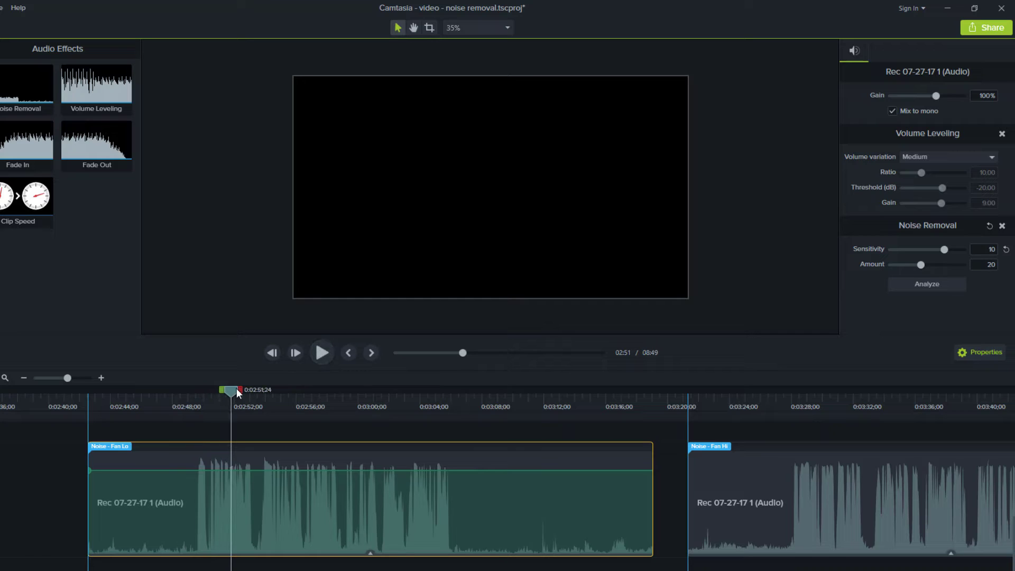
pyautogui.moveTo(223, 393); pyautogui.dragTo(155, 405)
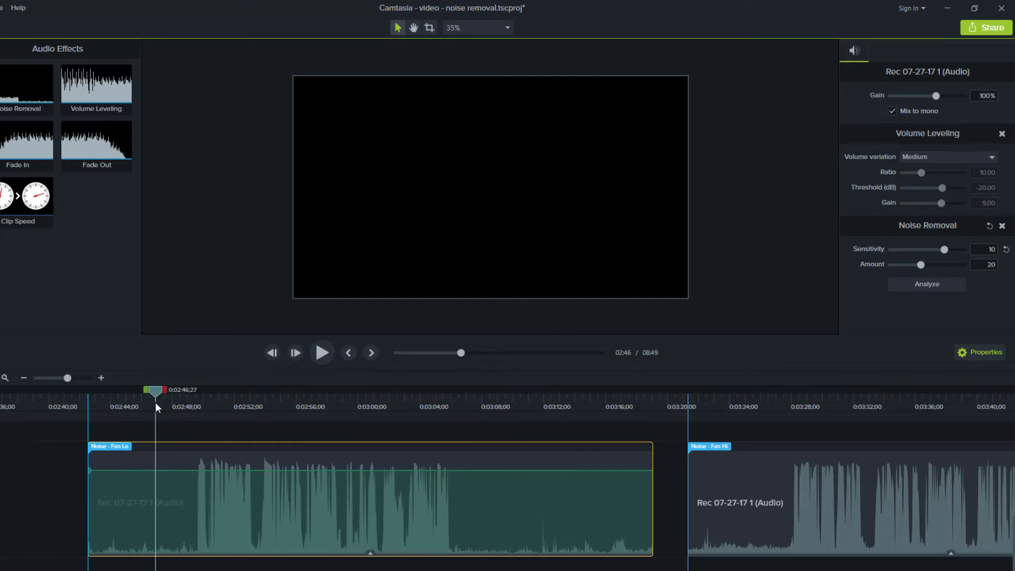
# Step: Set the Noise Removal Amount to 25 and preview the Fan Lo clip from about 2:49
pyautogui.doubleClick(981, 267)
pyautogui.press('Down')
pyautogui.moveTo(155, 392); pyautogui.dragTo(97, 395)
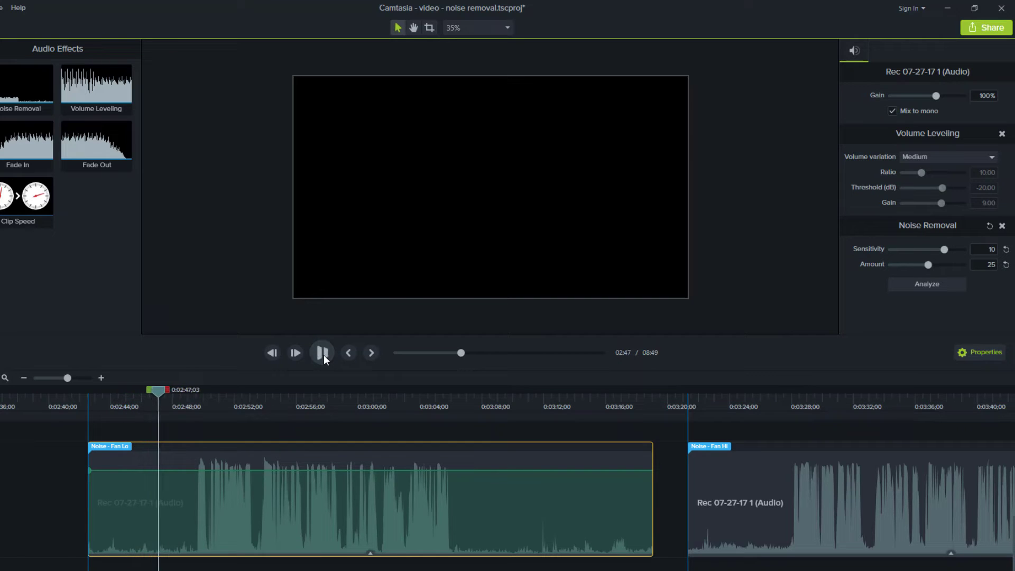
pyautogui.moveTo(157, 390); pyautogui.dragTo(194, 391)
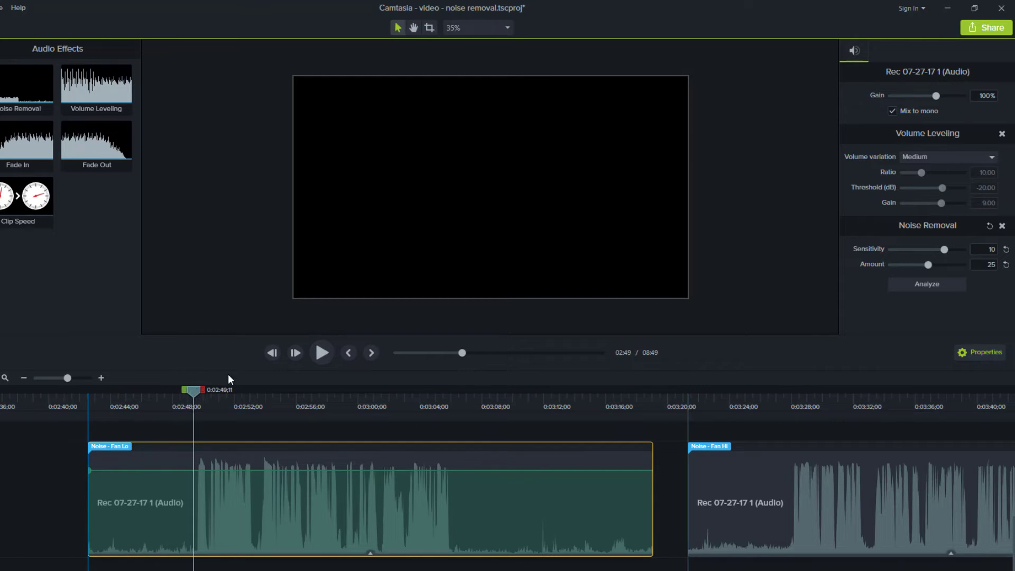
pyautogui.click(322, 353)
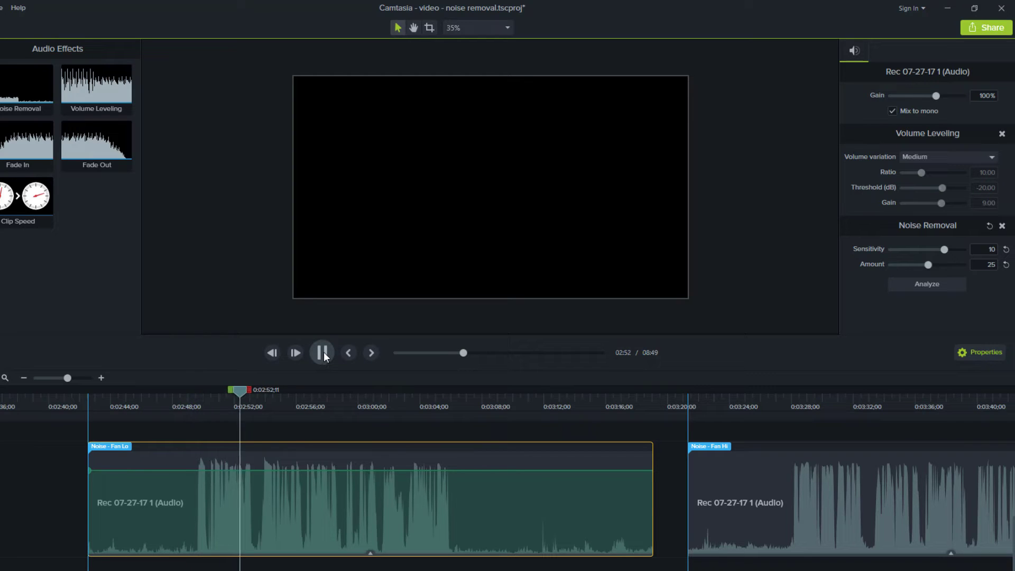
pyautogui.click(323, 353)
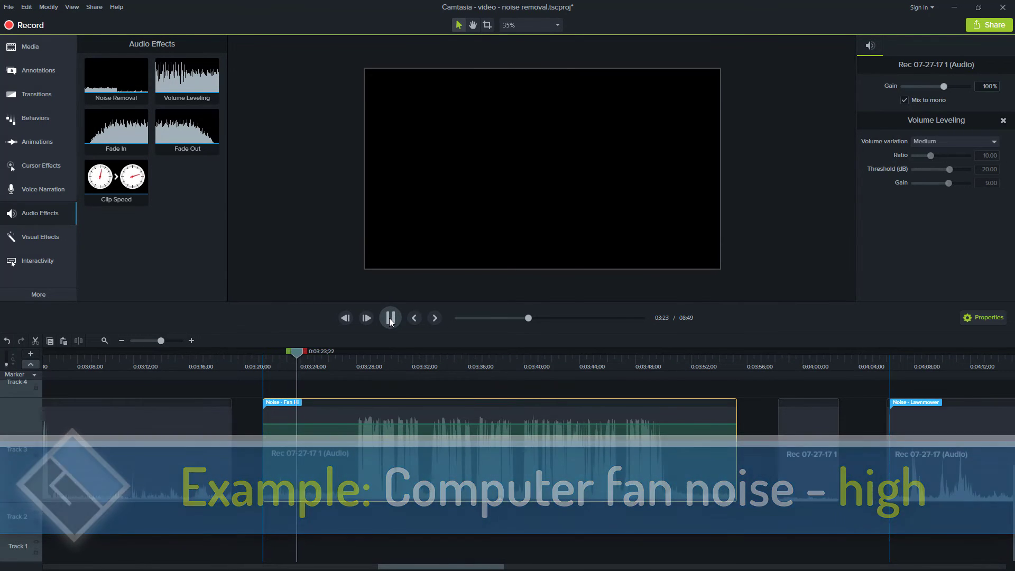
pyautogui.click(390, 317)
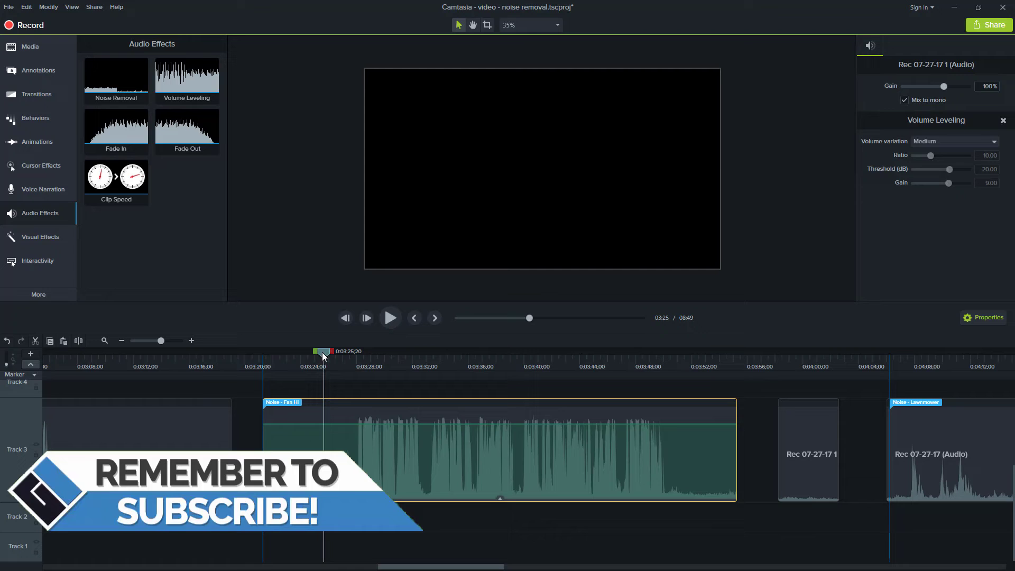
pyautogui.moveTo(321, 352); pyautogui.dragTo(273, 367)
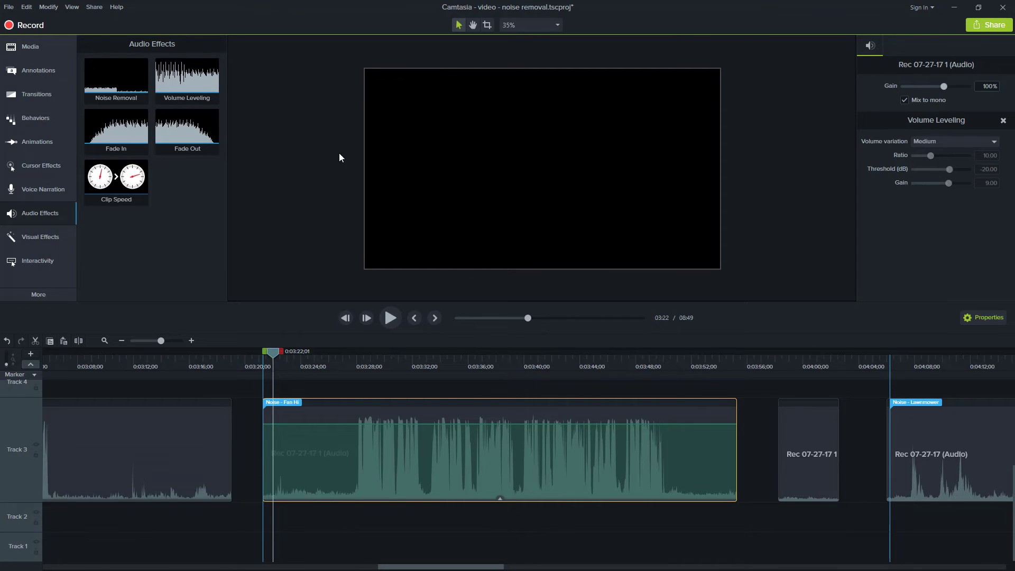
# Step: Add Noise Removal to the Noise - Fan Hi clip and briefly play it
pyautogui.moveTo(113, 90); pyautogui.dragTo(337, 448)
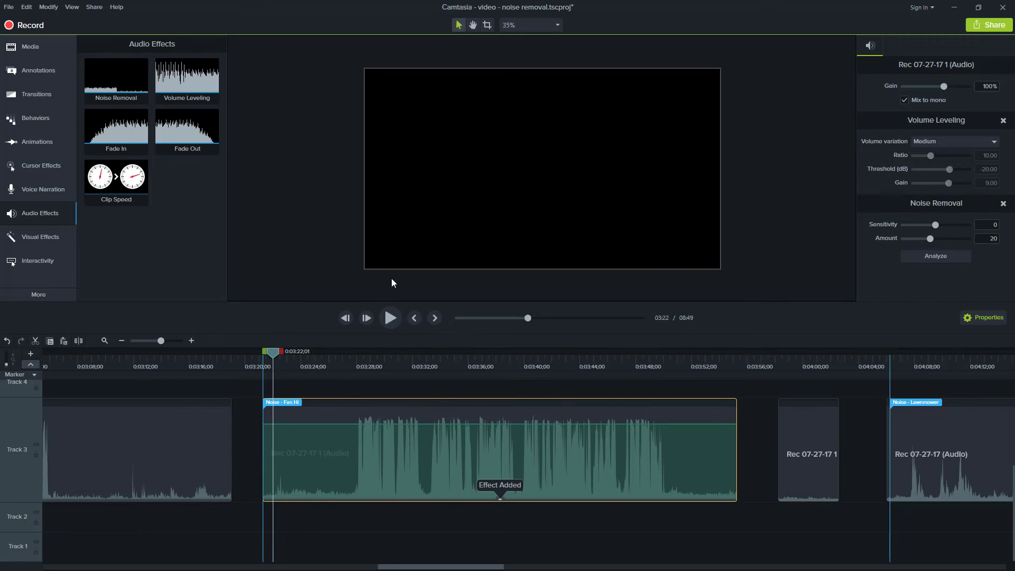
pyautogui.click(386, 321)
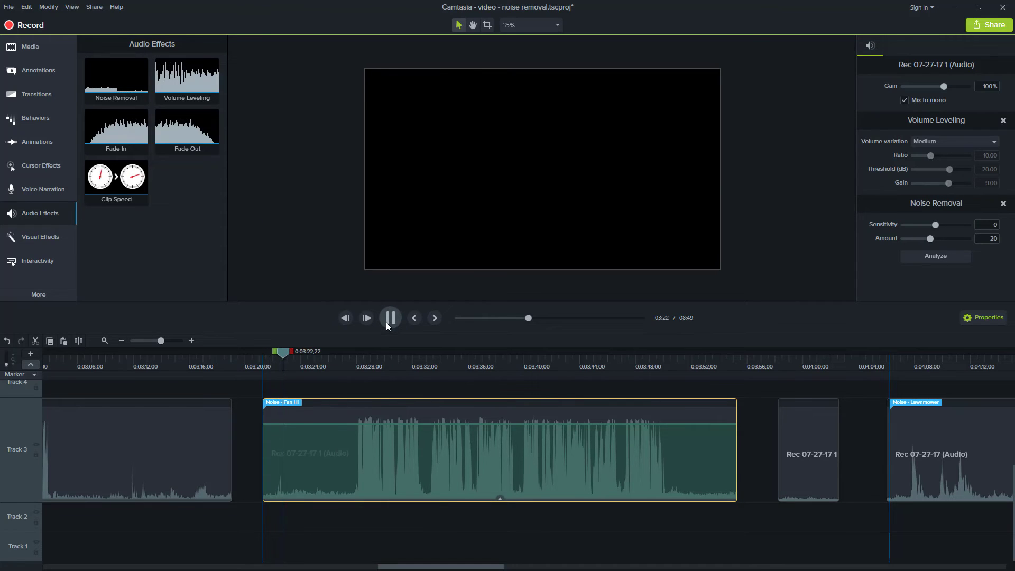
pyautogui.click(391, 318)
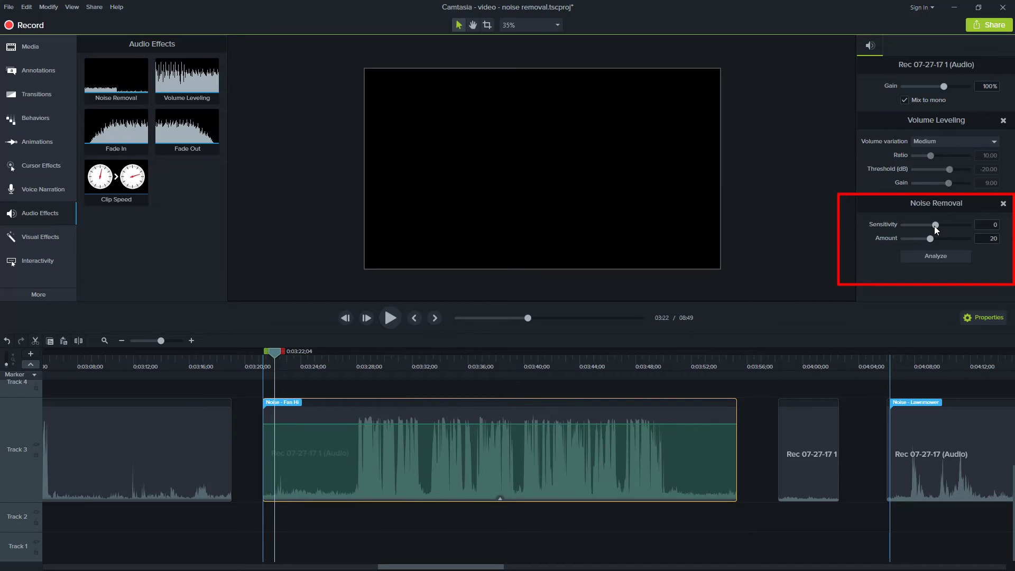
# Step: Set Noise Removal Sensitivity to 20 and Amount to 48, then preview the Fan Hi clip
pyautogui.moveTo(936, 228); pyautogui.dragTo(987, 230)
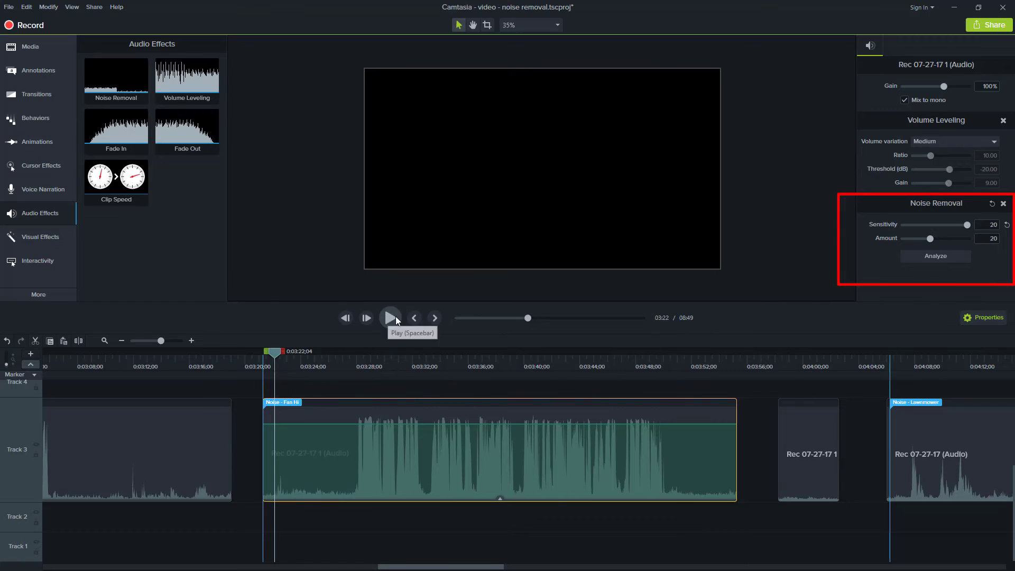
pyautogui.moveTo(930, 238); pyautogui.dragTo(967, 239)
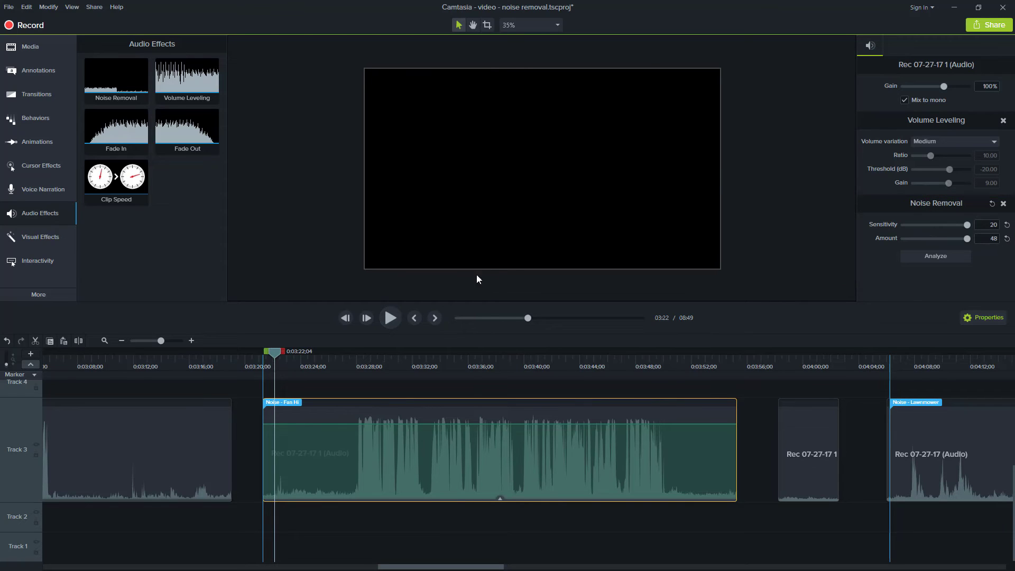
pyautogui.click(390, 318)
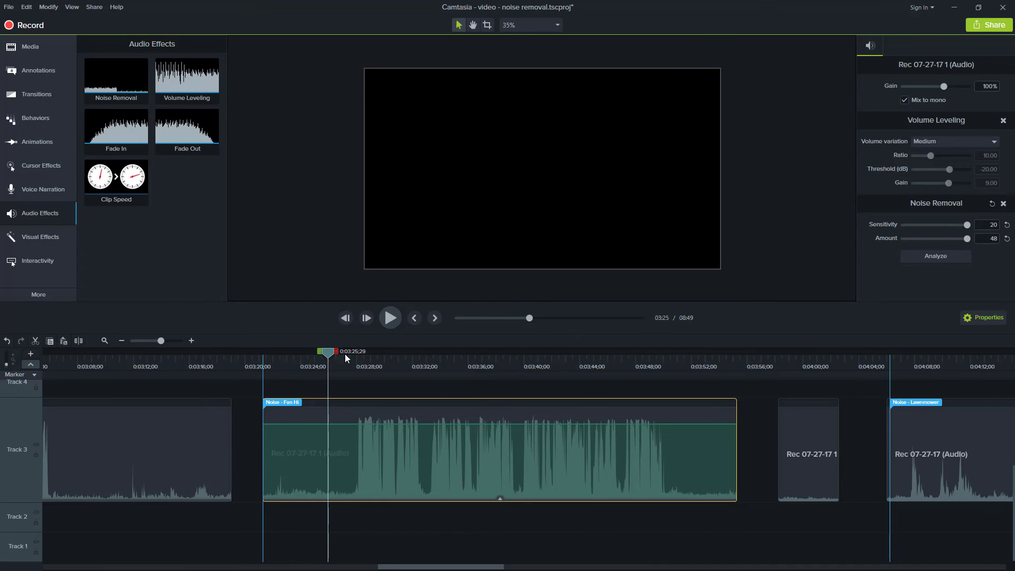
pyautogui.moveTo(341, 356); pyautogui.dragTo(354, 356)
pyautogui.click(387, 319)
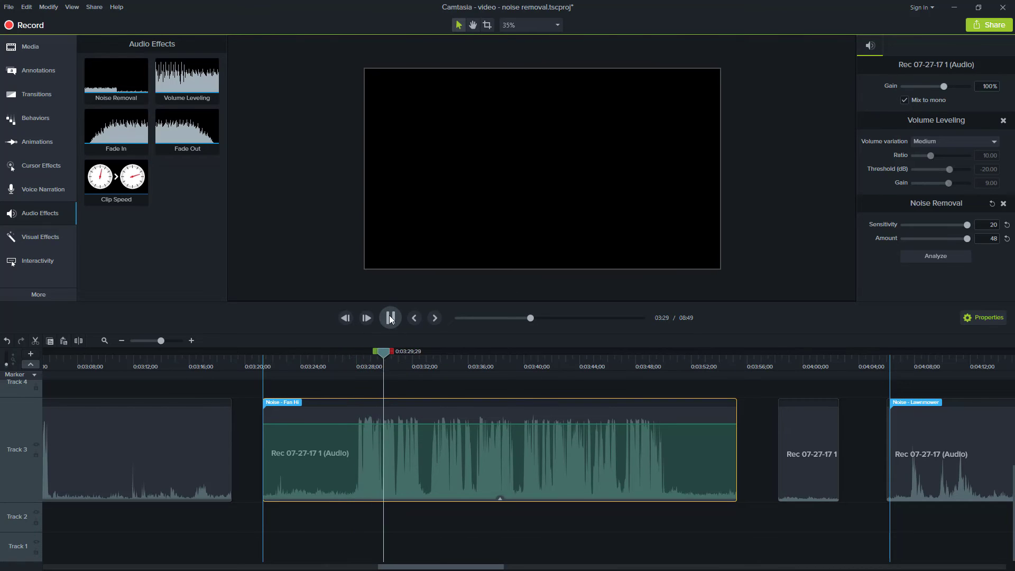
pyautogui.click(390, 319)
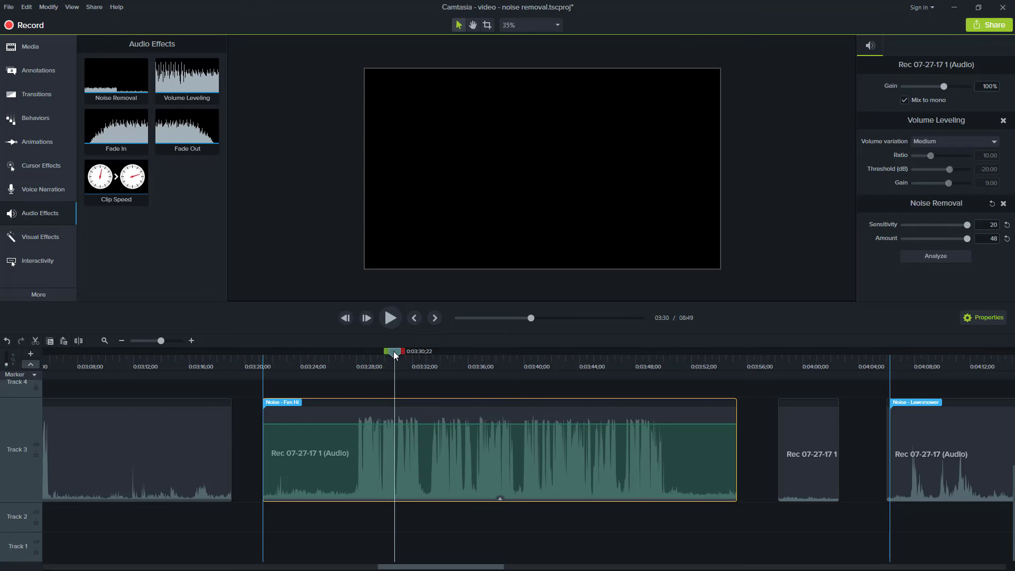
pyautogui.moveTo(394, 355); pyautogui.dragTo(310, 353)
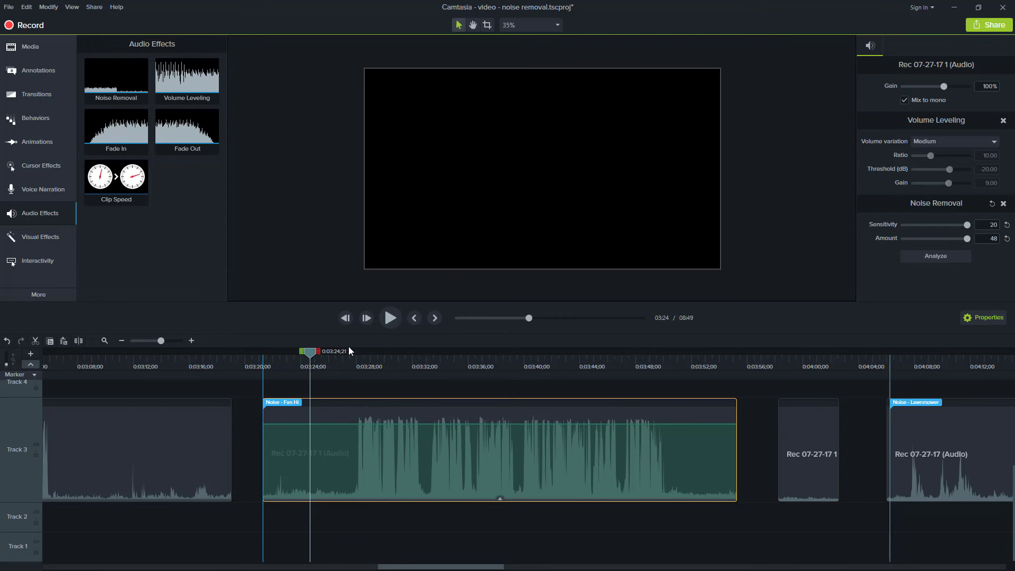